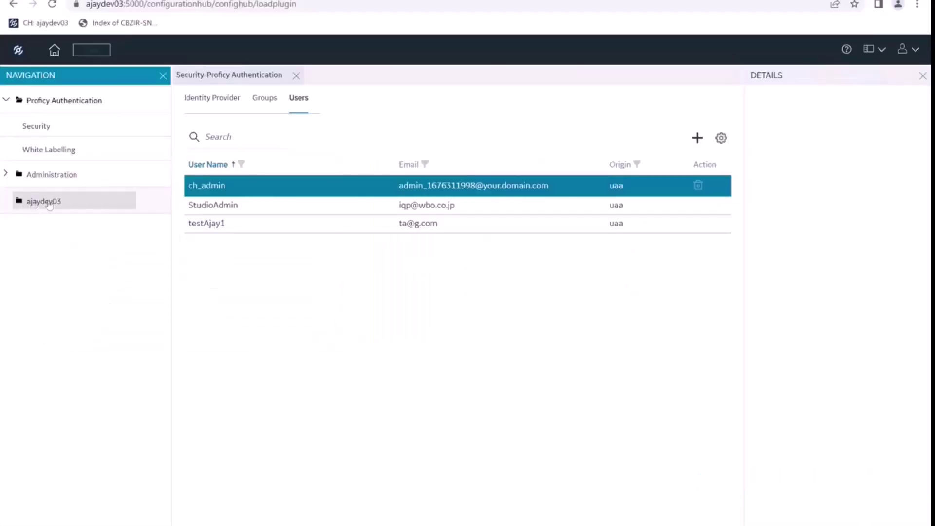
Expand ajaydev03 > DEMOPROJECT1 and show its empty OPC UA Connections page.
{"action": "left_click", "coordinate": [49, 204]}
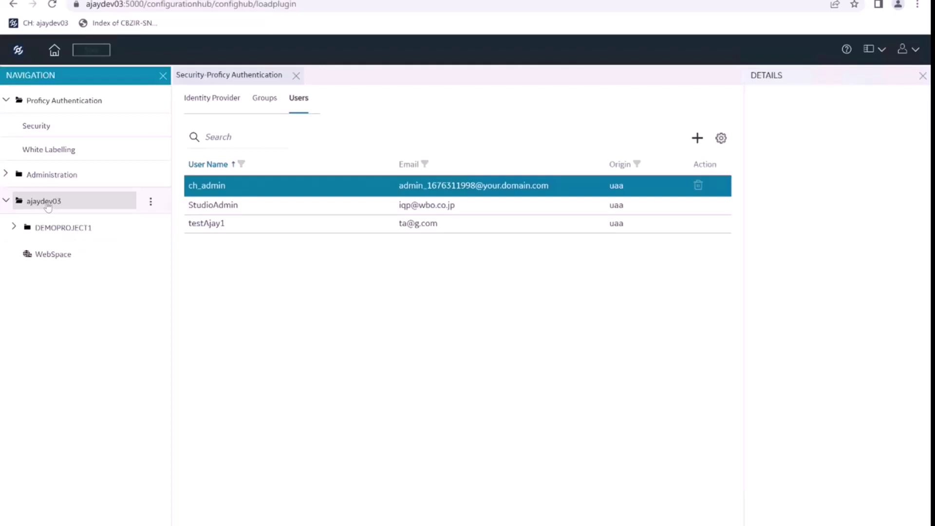
{"action": "left_click", "coordinate": [13, 227]}
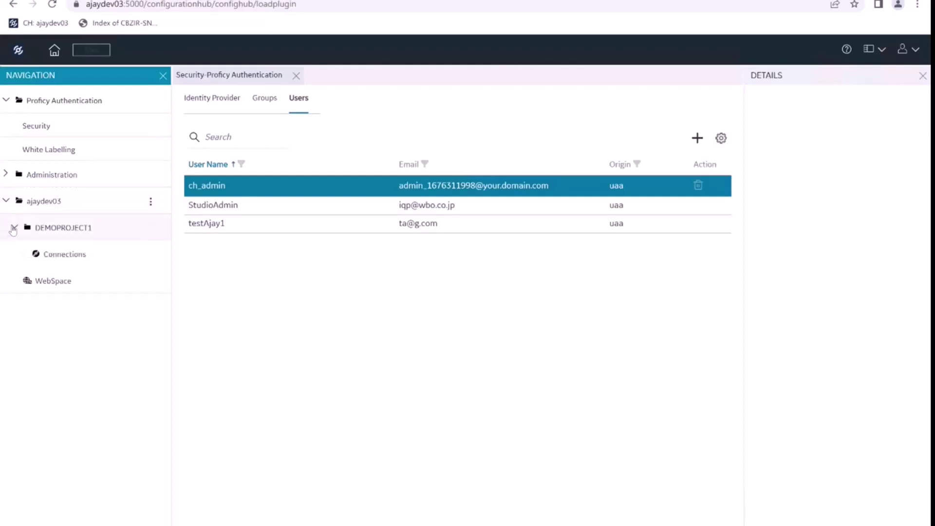
{"action": "left_click", "coordinate": [73, 256]}
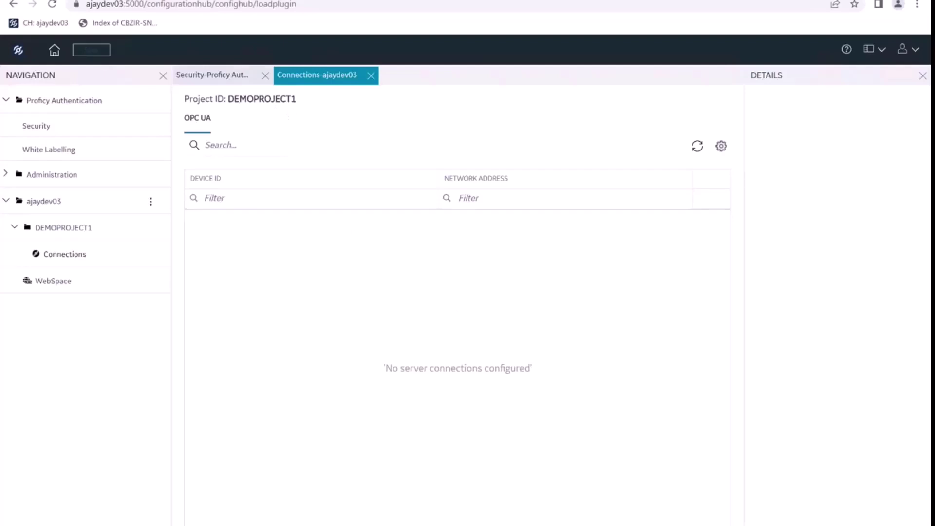
In Workbench Project Properties, tick OPC UA Client under Protocols on the General tab and confirm.
{"action": "key", "text": "alt+Tab"}
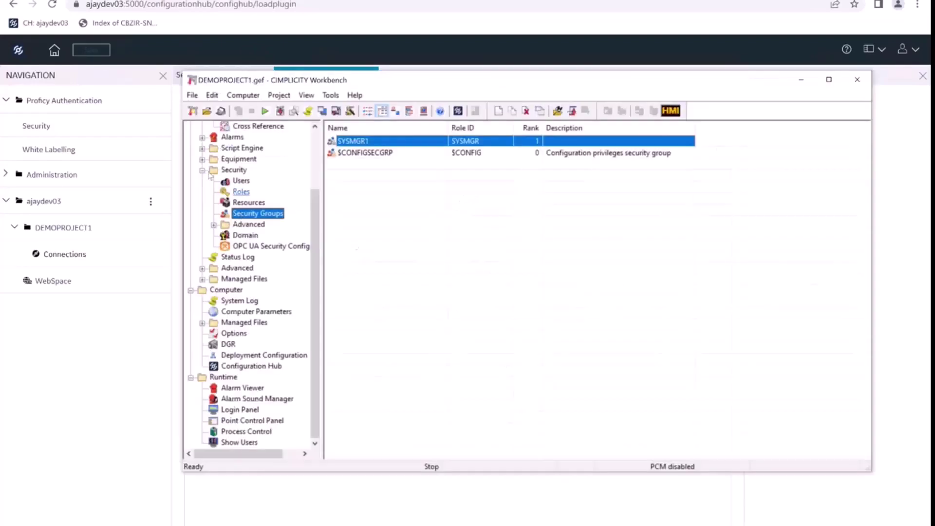
{"action": "left_click", "coordinate": [201, 170]}
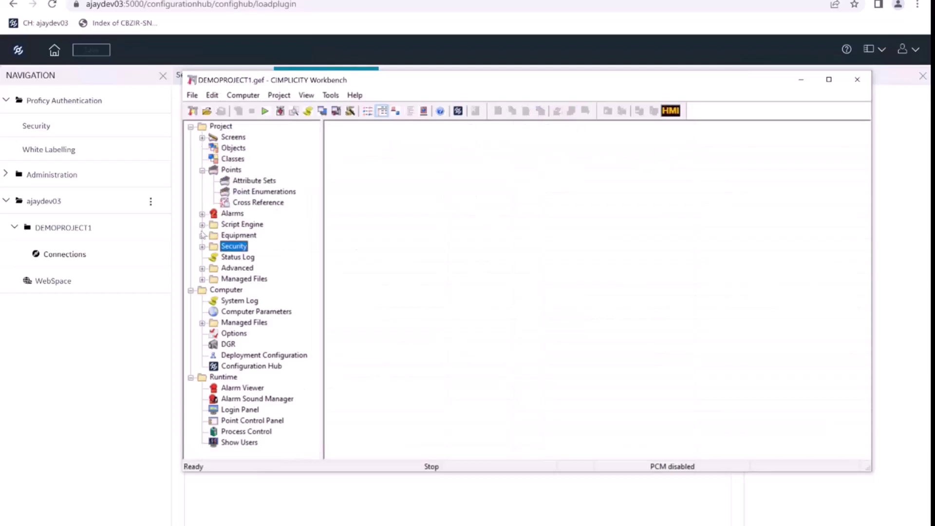
{"action": "left_click", "coordinate": [202, 235]}
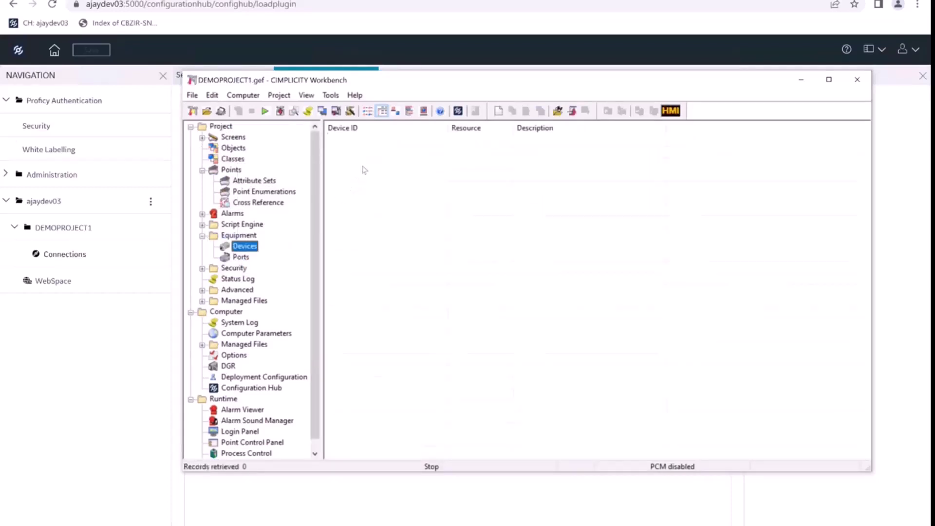
{"action": "left_click", "coordinate": [279, 95]}
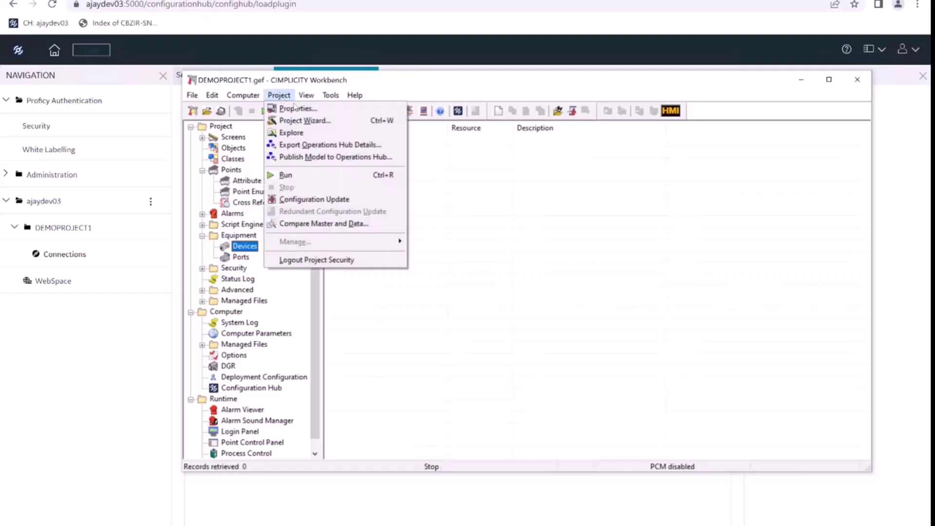
{"action": "left_click", "coordinate": [295, 107]}
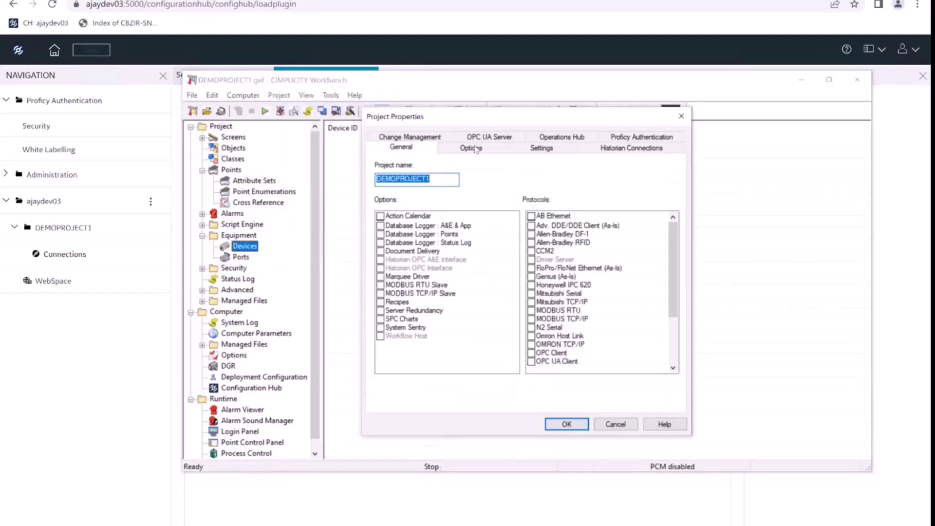
{"action": "left_click", "coordinate": [450, 149]}
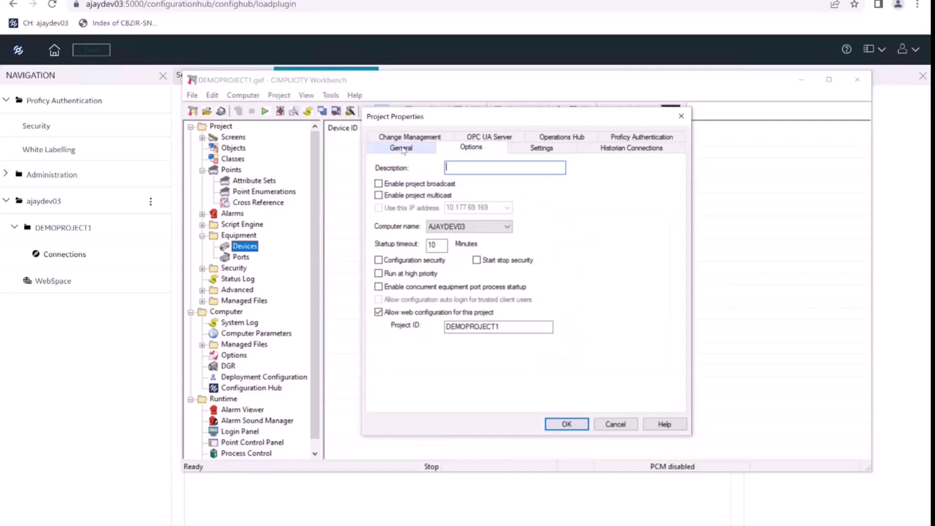
{"action": "left_click", "coordinate": [401, 148]}
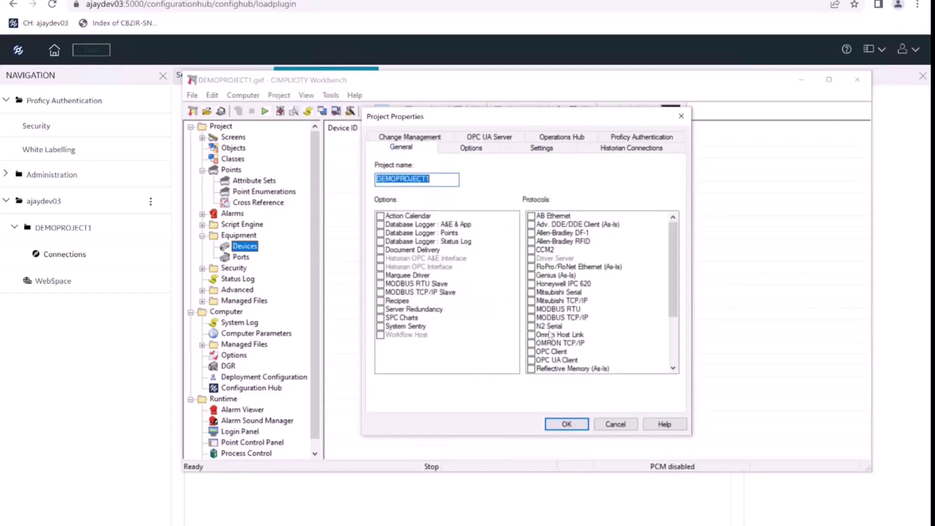
{"action": "left_click", "coordinate": [531, 360]}
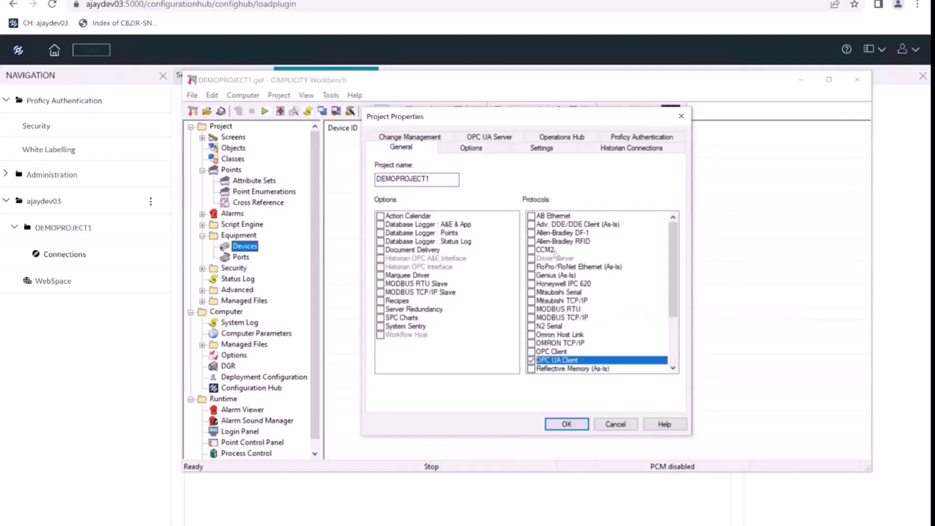
{"action": "left_click", "coordinate": [567, 425]}
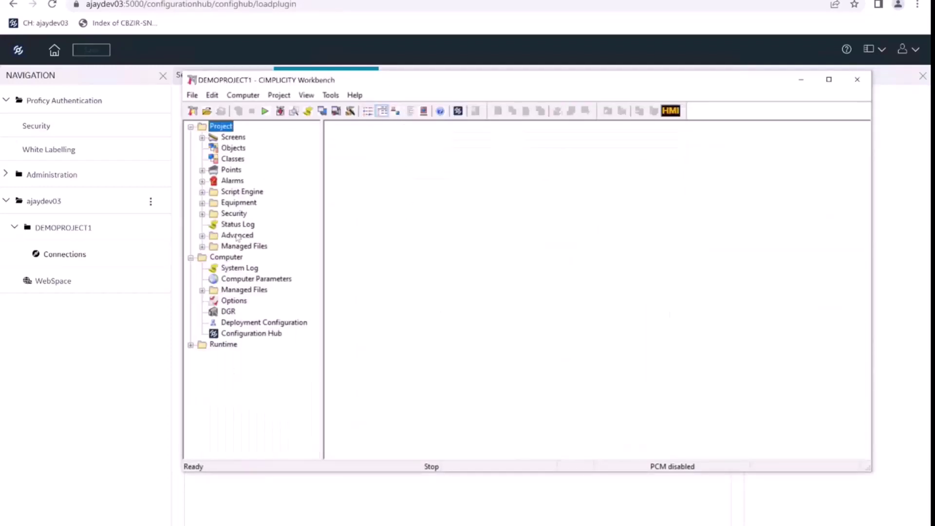
Create a new port under Equipment > Ports using the UACLIENT protocol.
{"action": "left_click", "coordinate": [202, 202]}
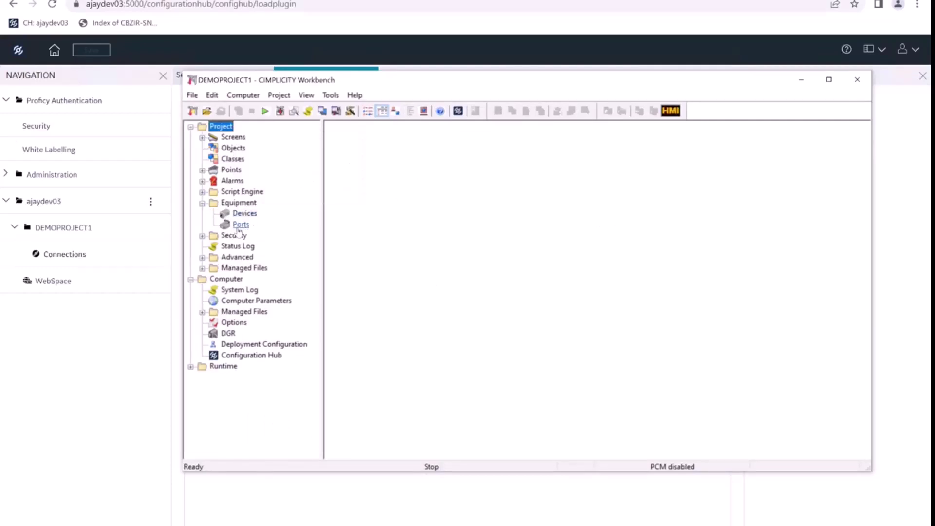
{"action": "left_click", "coordinate": [240, 226]}
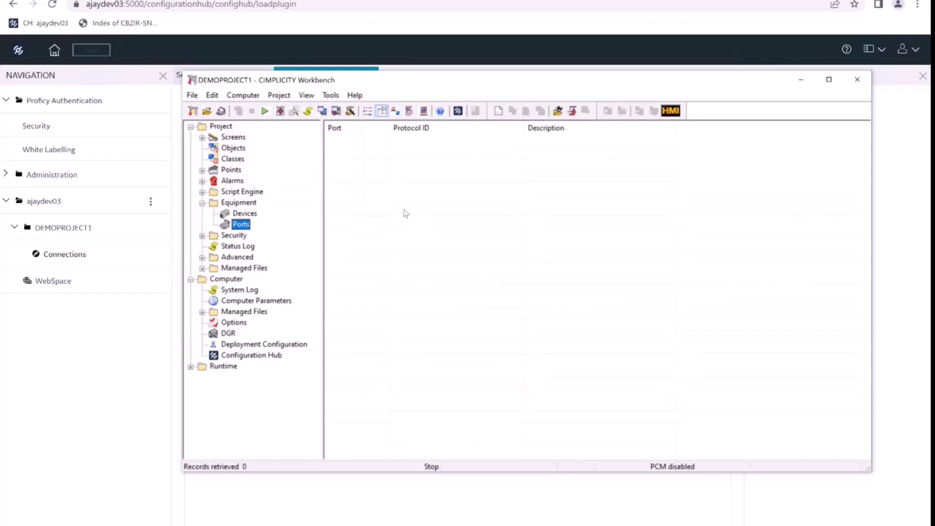
{"action": "right_click", "coordinate": [405, 211]}
{"action": "left_click", "coordinate": [420, 217]}
{"action": "left_click", "coordinate": [521, 276]}
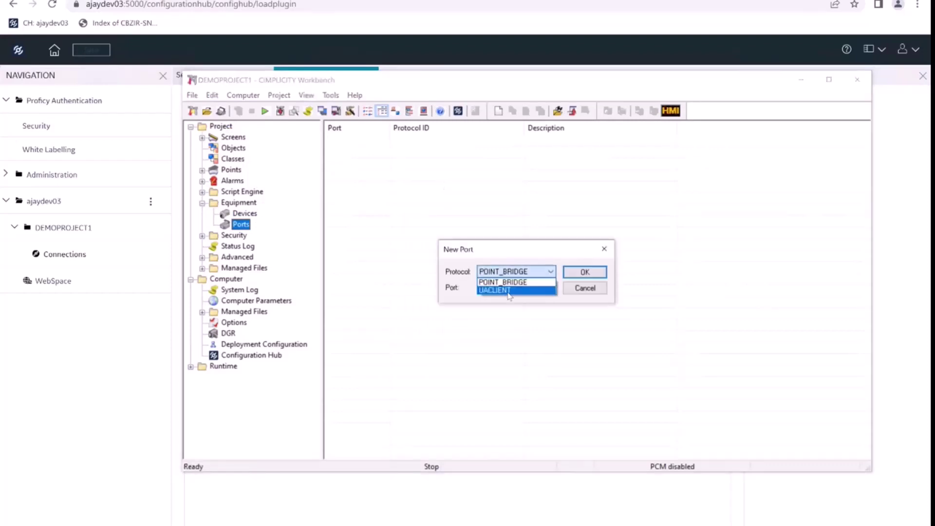
{"action": "left_click", "coordinate": [509, 289]}
{"action": "left_click", "coordinate": [568, 274]}
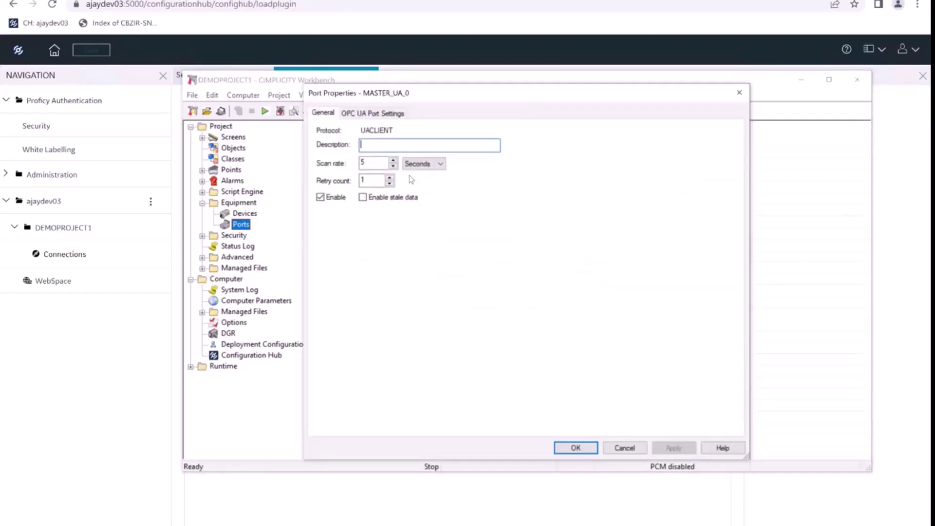
Accept the MASTER_UA_0 port properties and show the project's Devices list.
{"action": "left_click", "coordinate": [366, 113]}
{"action": "left_click", "coordinate": [325, 113]}
{"action": "left_click", "coordinate": [581, 448]}
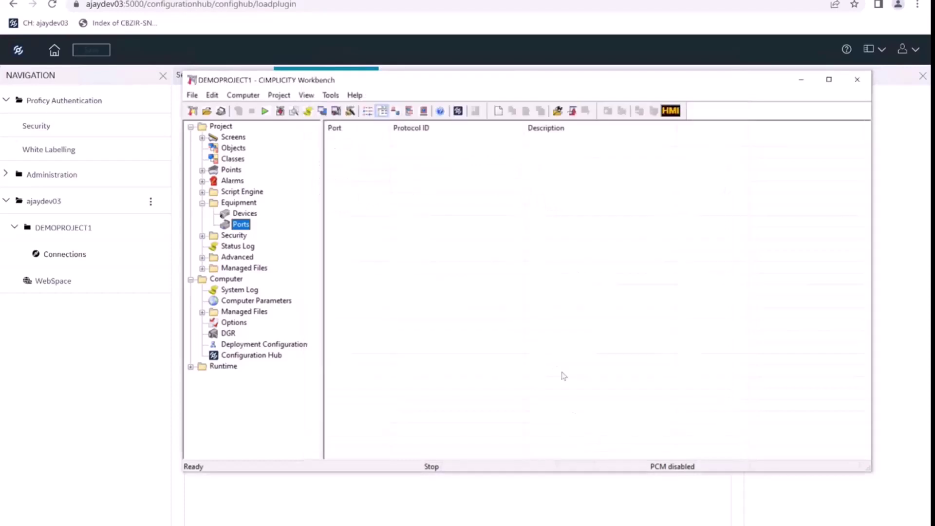
{"action": "left_click", "coordinate": [245, 213]}
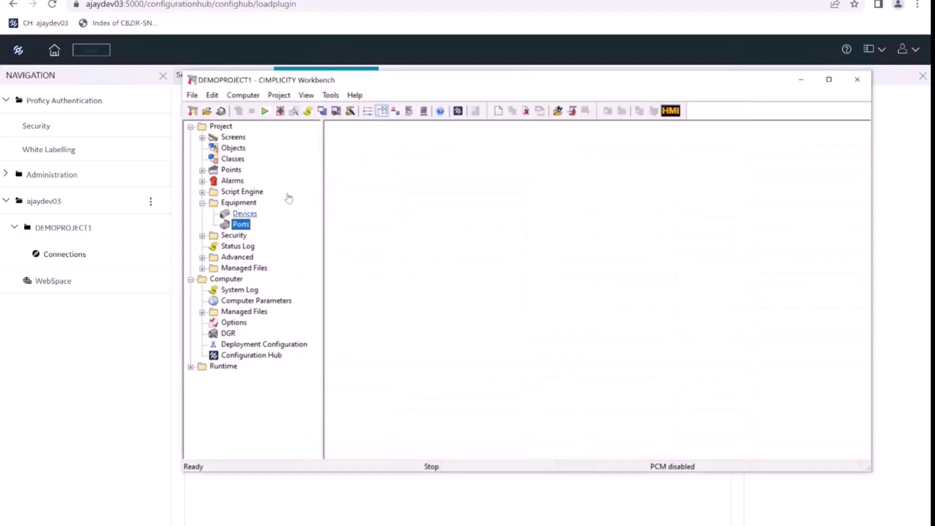
Add a new device named DEVICE1 on port MASTER_UA_0 and show its OPC UA DA Configuration tab.
{"action": "right_click", "coordinate": [400, 165]}
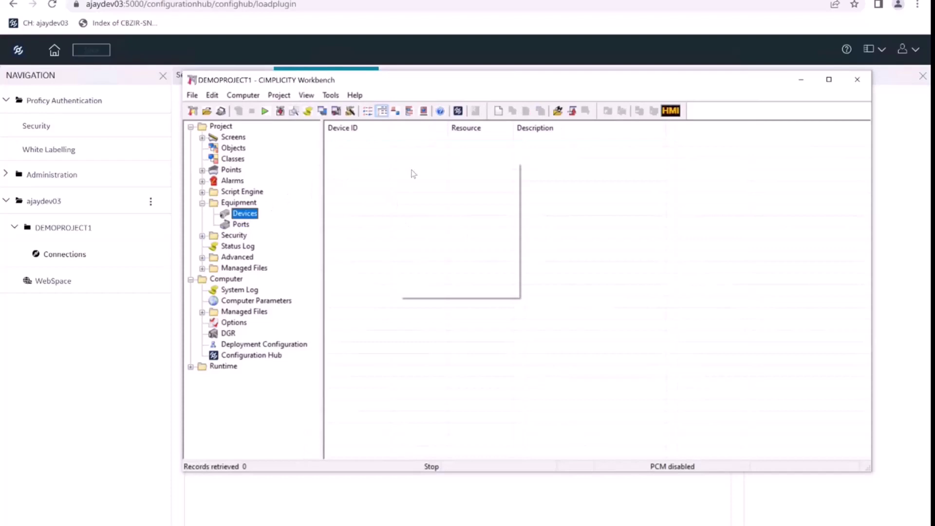
{"action": "left_click", "coordinate": [413, 170]}
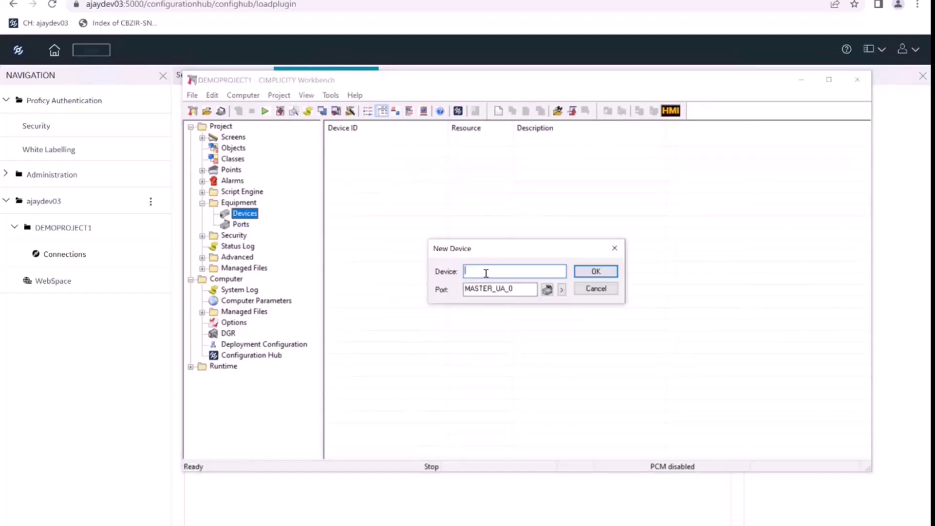
{"action": "left_click", "coordinate": [561, 290]}
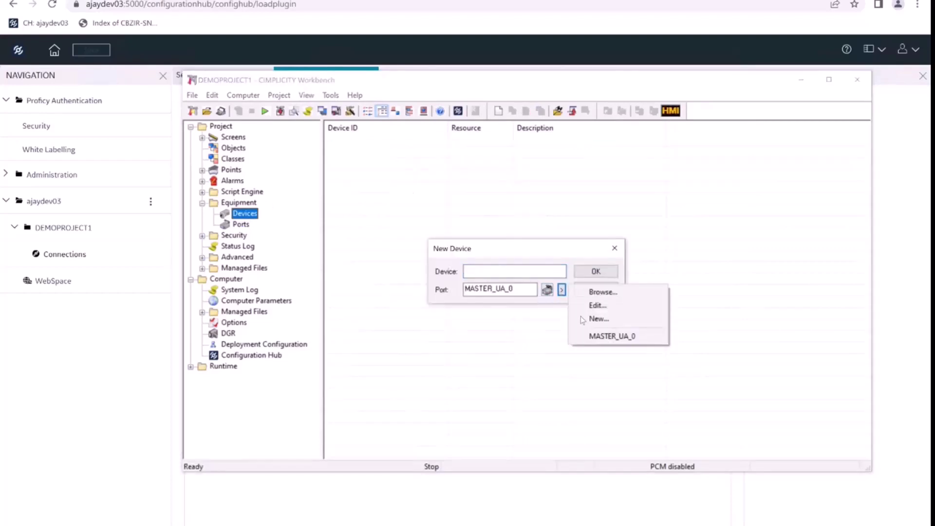
{"action": "left_click", "coordinate": [591, 336]}
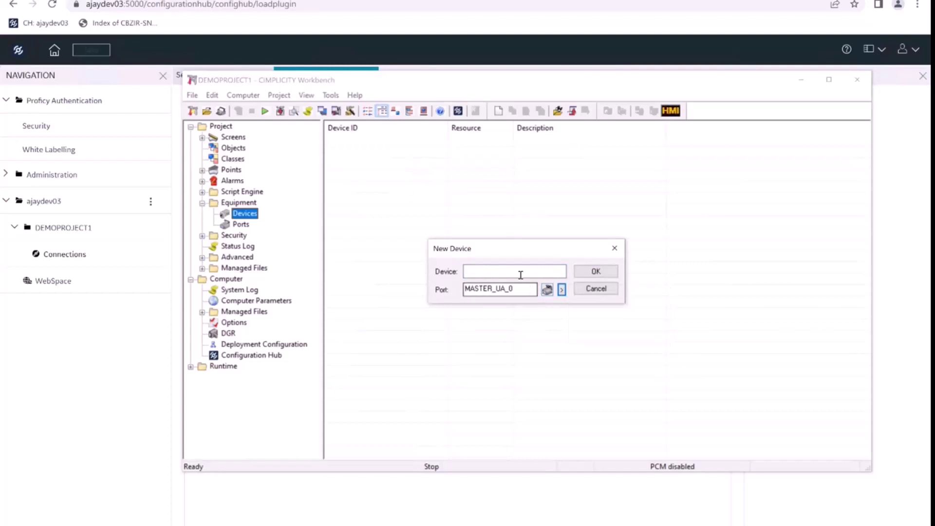
{"action": "left_click", "coordinate": [520, 274]}
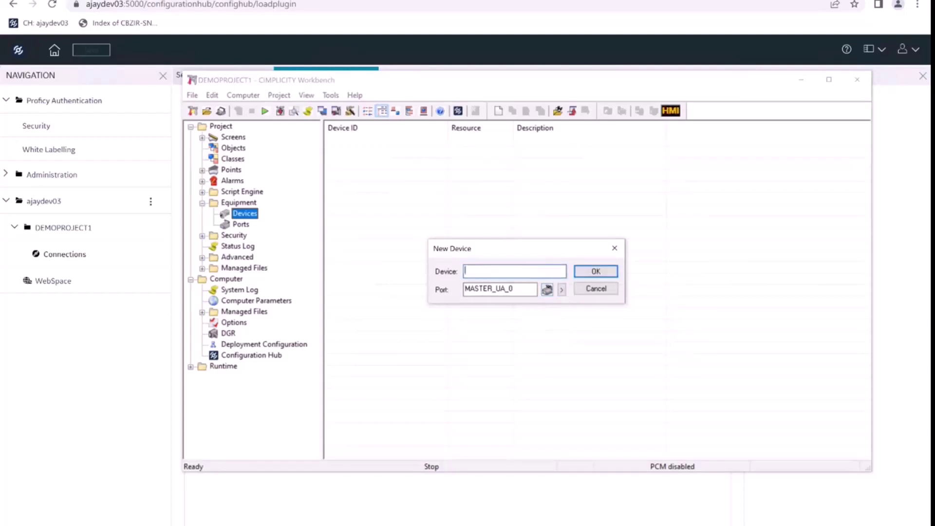
{"action": "type", "text": "DEVICE1"}
{"action": "left_click", "coordinate": [603, 271]}
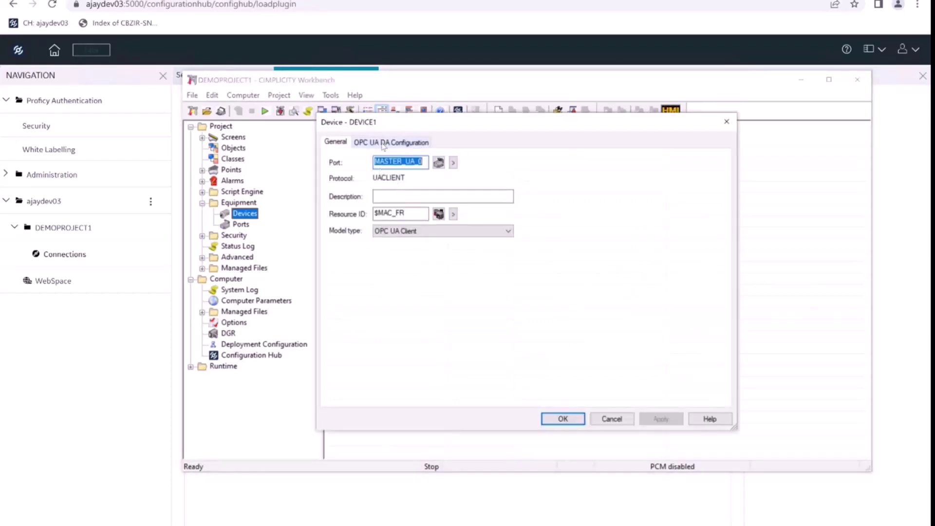
{"action": "left_click", "coordinate": [383, 144]}
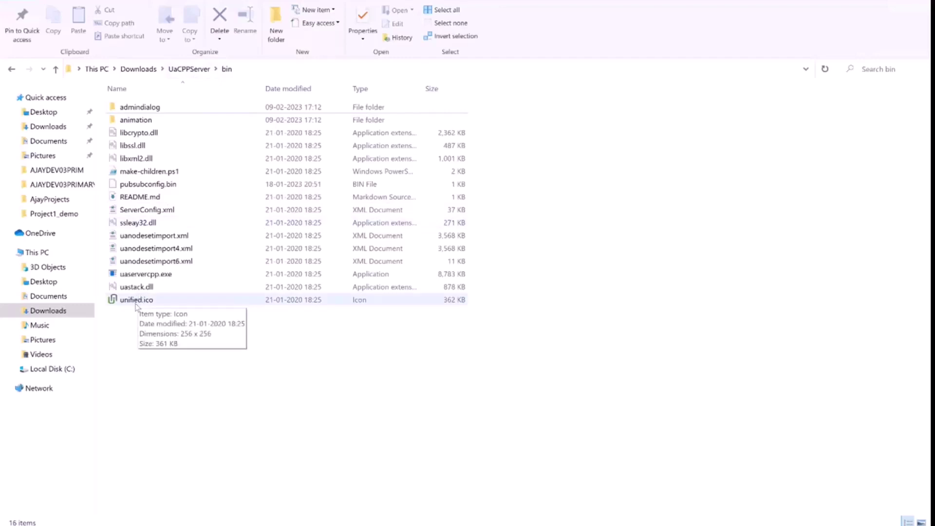
Launch uaservercpp.exe from the bin folder and copy the opc.tcp://AJAYDEV03:48010 endpoint from its console.
{"action": "left_click", "coordinate": [162, 273]}
{"action": "double_click", "coordinate": [162, 273]}
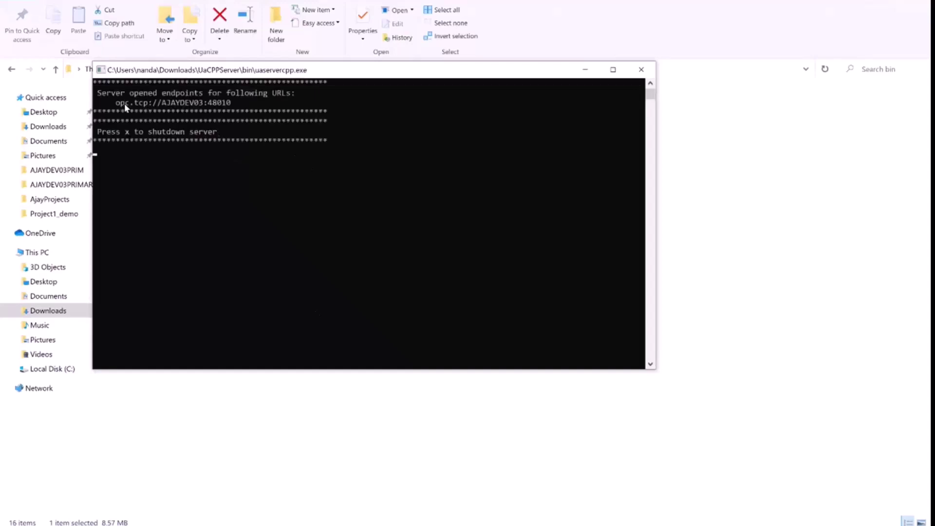
{"action": "mouse_move", "coordinate": [117, 104]}
{"action": "left_mouse_down"}
{"action": "mouse_move", "coordinate": [232, 108]}
{"action": "mouse_move", "coordinate": [118, 106]}
{"action": "left_mouse_up"}
{"action": "key", "text": "ctrl+c"}
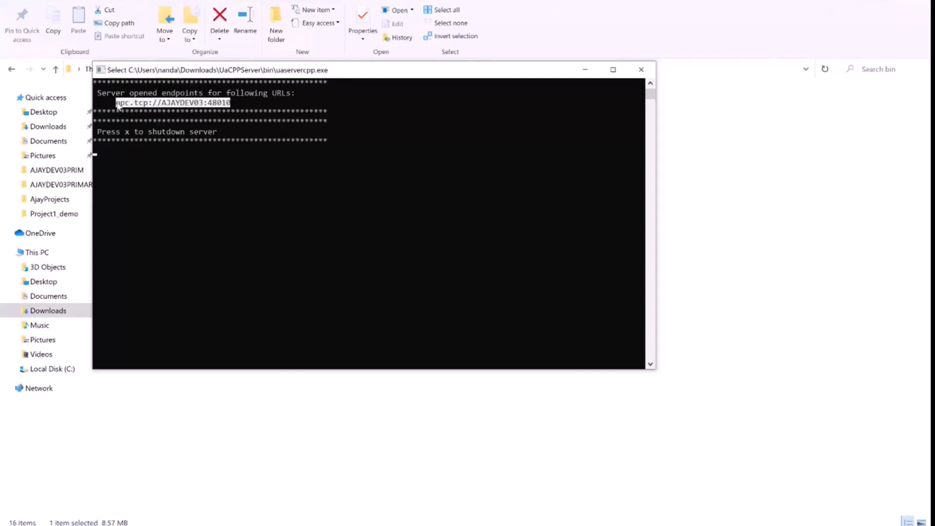
{"action": "key", "text": "ctrl+c"}
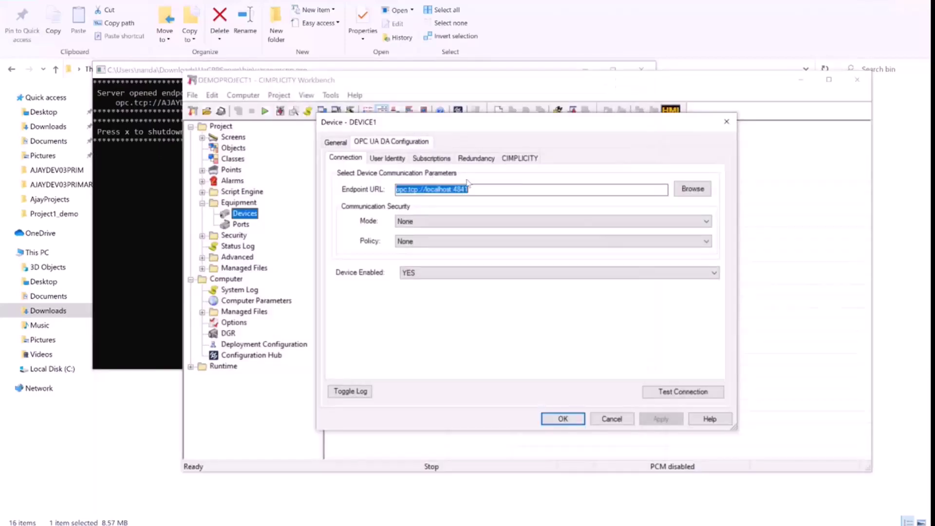
Replace DEVICE1's localhost Endpoint URL with opc.tcp://AJAYDEV03:48010.
{"action": "left_click", "coordinate": [474, 191]}
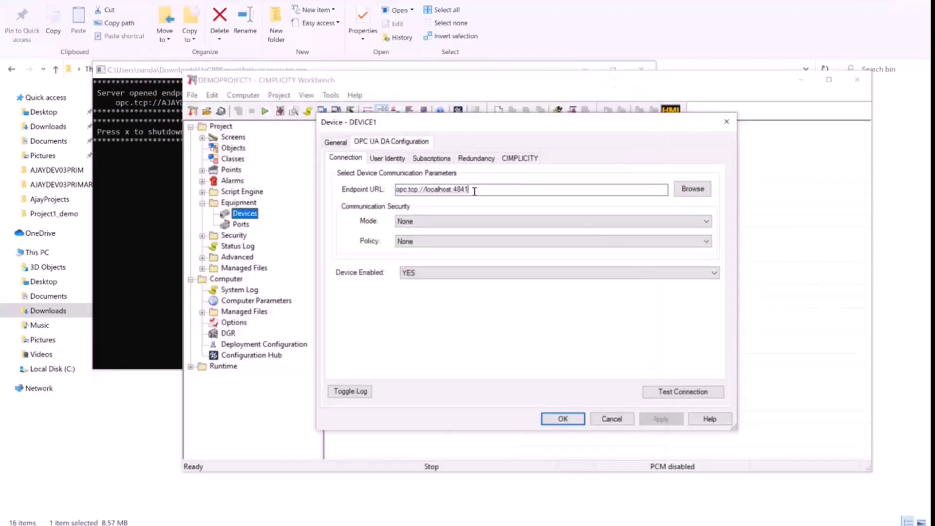
{"action": "key", "text": "ctrl+a"}
{"action": "key", "text": "ctrl+v"}
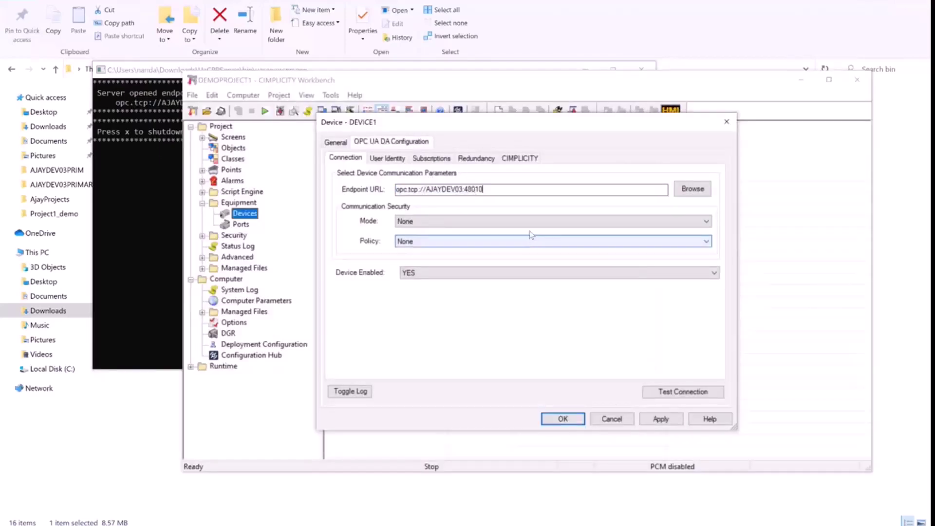
Test the connection to the new endpoint, close the log, and save the device settings.
{"action": "left_click", "coordinate": [676, 393]}
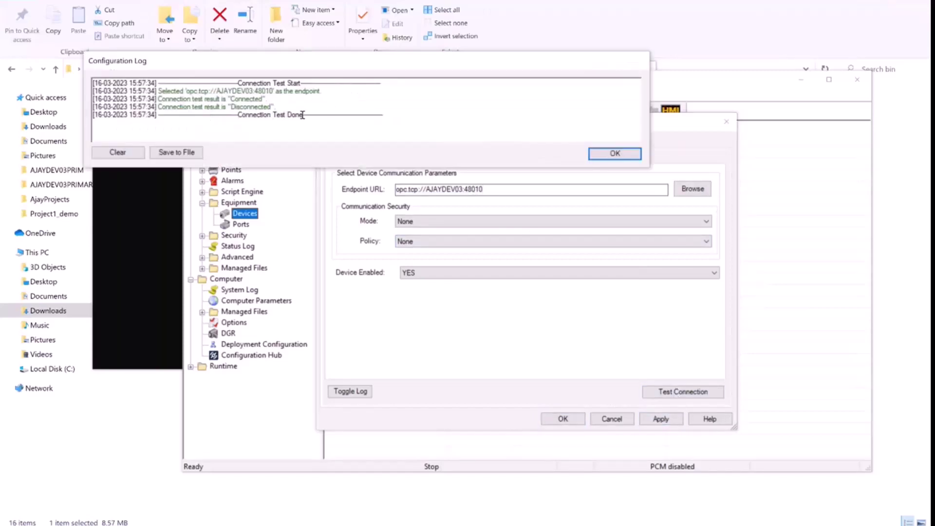
{"action": "left_click", "coordinate": [614, 153]}
{"action": "left_click", "coordinate": [563, 419]}
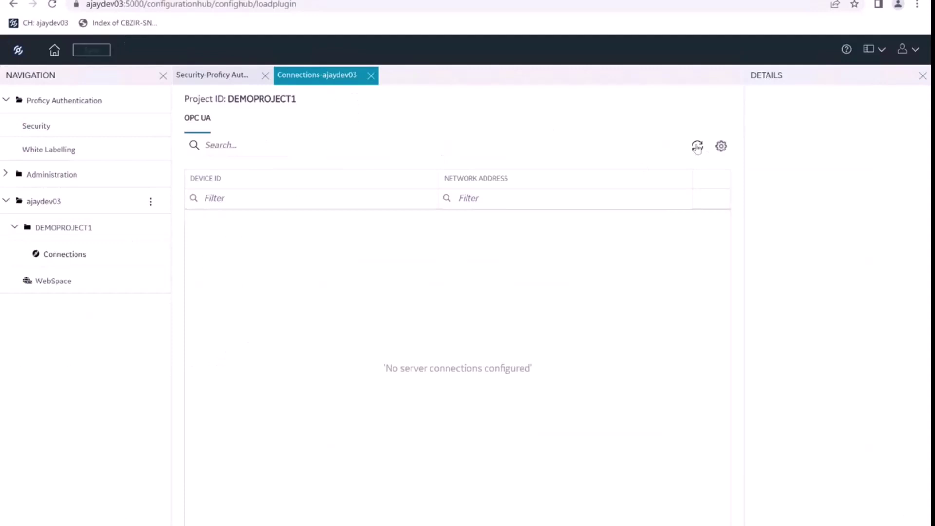
Refresh the device list, select DEVICE1, and choose Browse from its actions menu.
{"action": "left_click", "coordinate": [698, 146]}
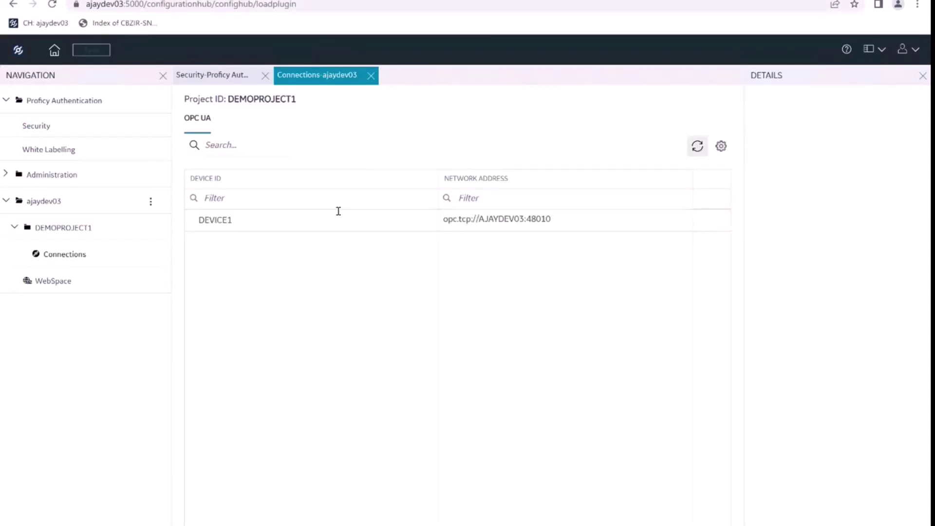
{"action": "left_click", "coordinate": [458, 224]}
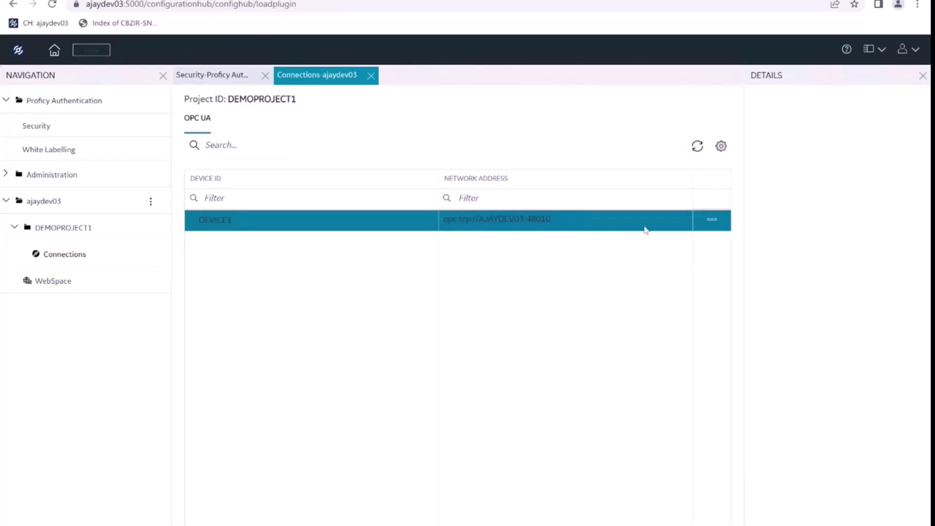
{"action": "left_click", "coordinate": [711, 220]}
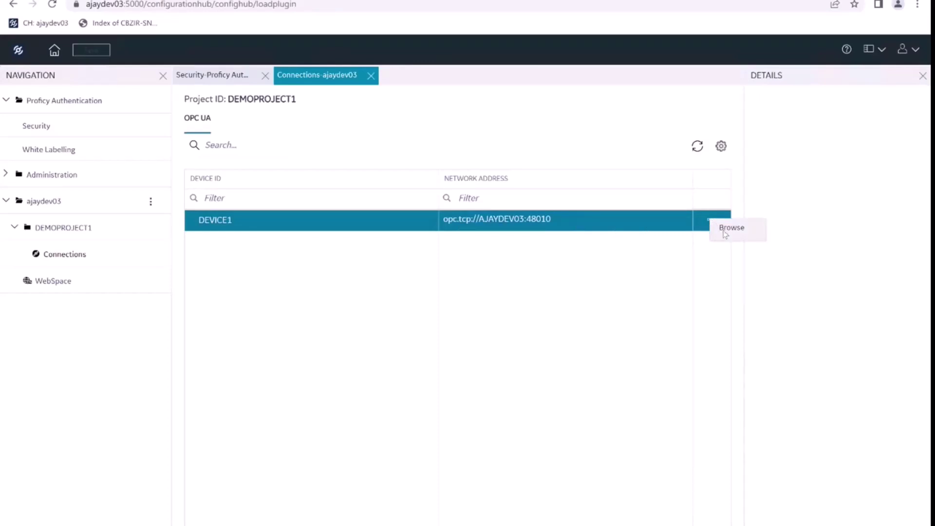
{"action": "left_click", "coordinate": [725, 231]}
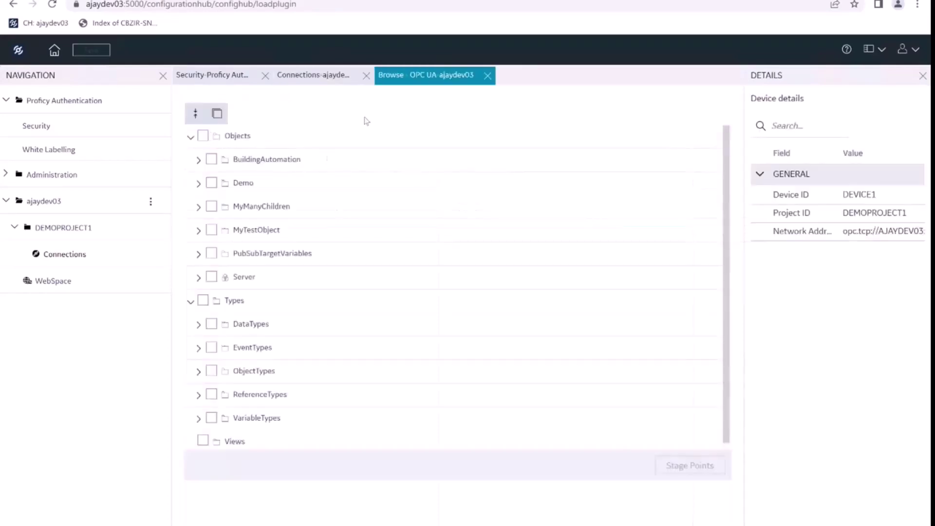
Under Objects > Demo > 000_Static, tick VariableWithGuidNodeId and stage it as a point.
{"action": "left_click", "coordinate": [190, 139]}
{"action": "left_click", "coordinate": [189, 161]}
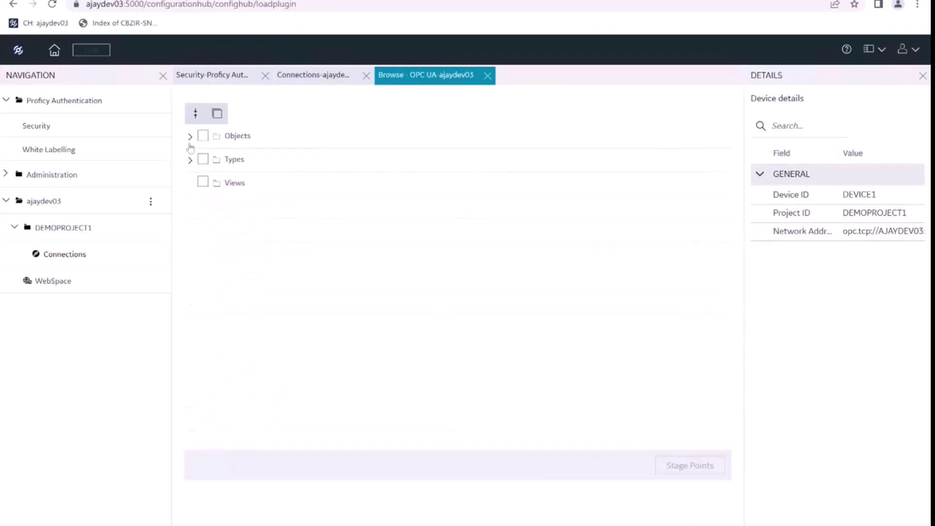
{"action": "left_click", "coordinate": [190, 138]}
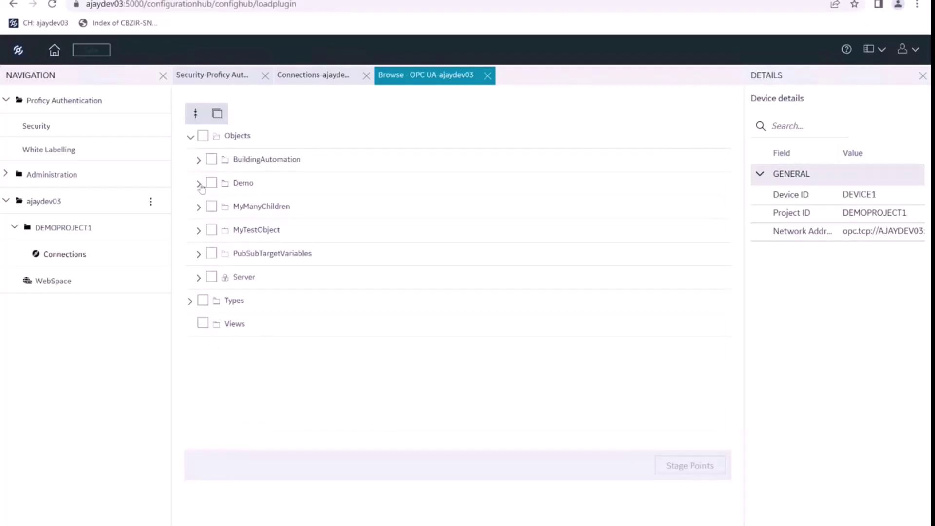
{"action": "left_click", "coordinate": [200, 185]}
{"action": "left_click", "coordinate": [206, 211]}
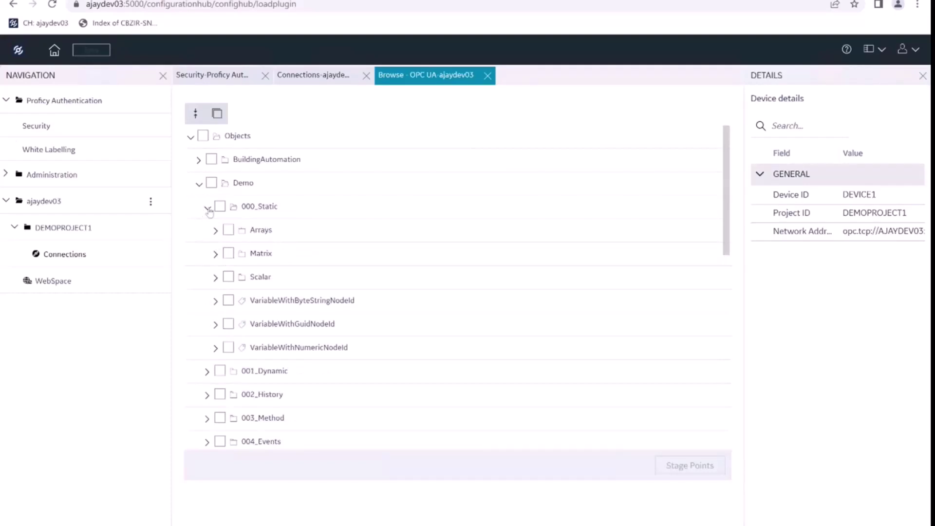
{"action": "left_click", "coordinate": [231, 326]}
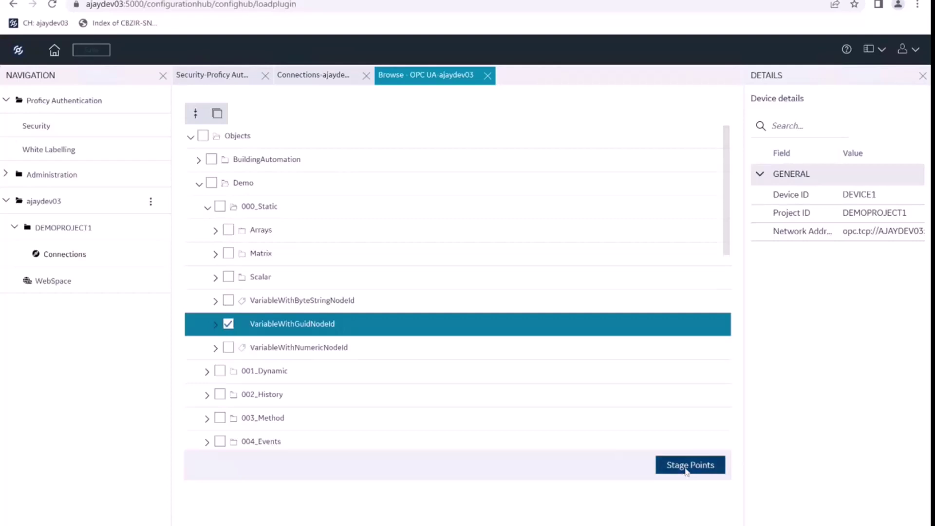
{"action": "left_click", "coordinate": [687, 468]}
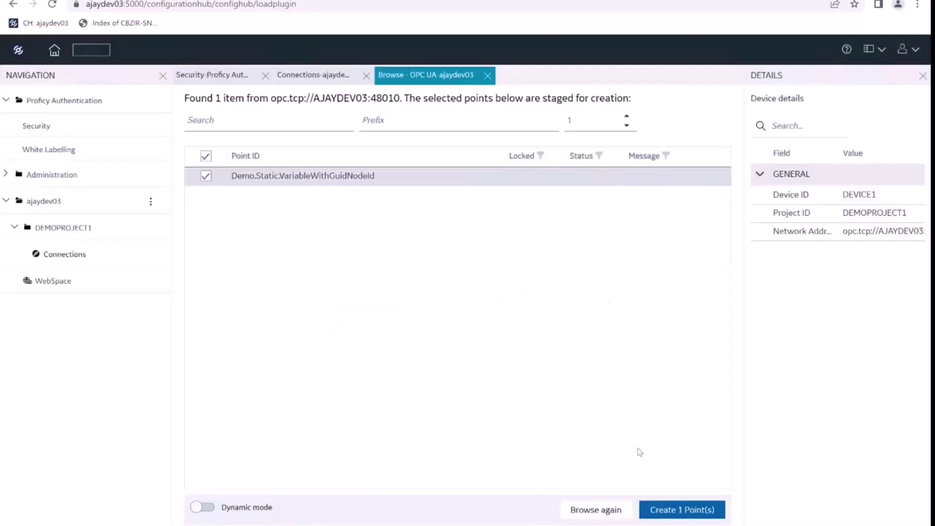
Create the staged Demo.Static.VariableWithGuidNodeId point, close the summary, and return to Workbench.
{"action": "left_click", "coordinate": [668, 510]}
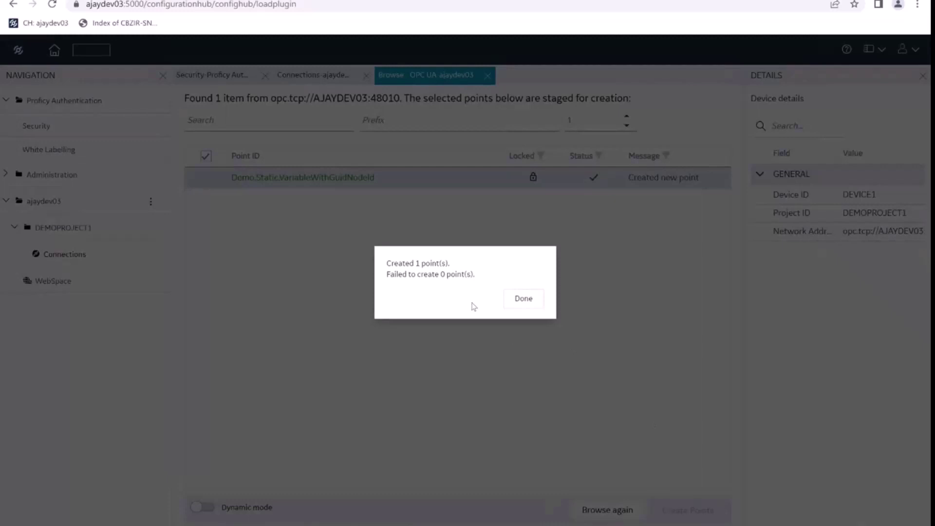
{"action": "left_click", "coordinate": [522, 302]}
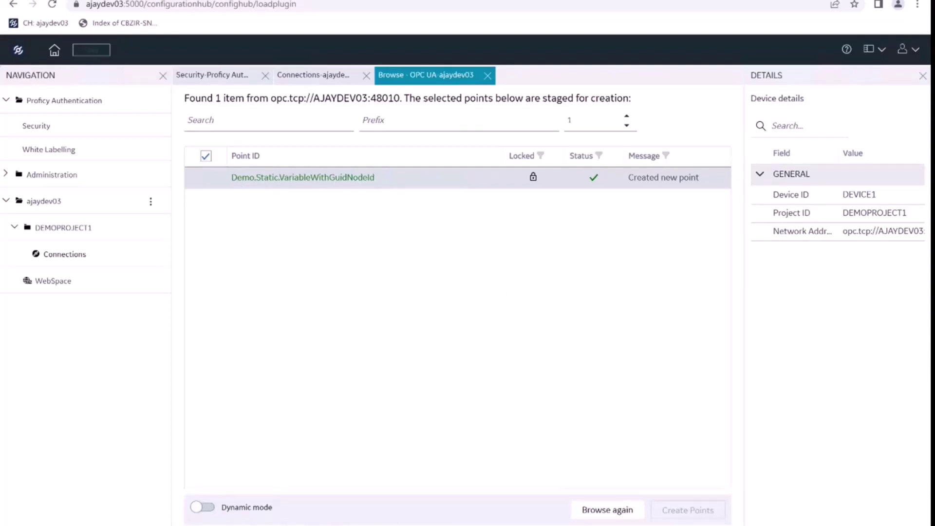
{"action": "key", "text": "alt+Tab"}
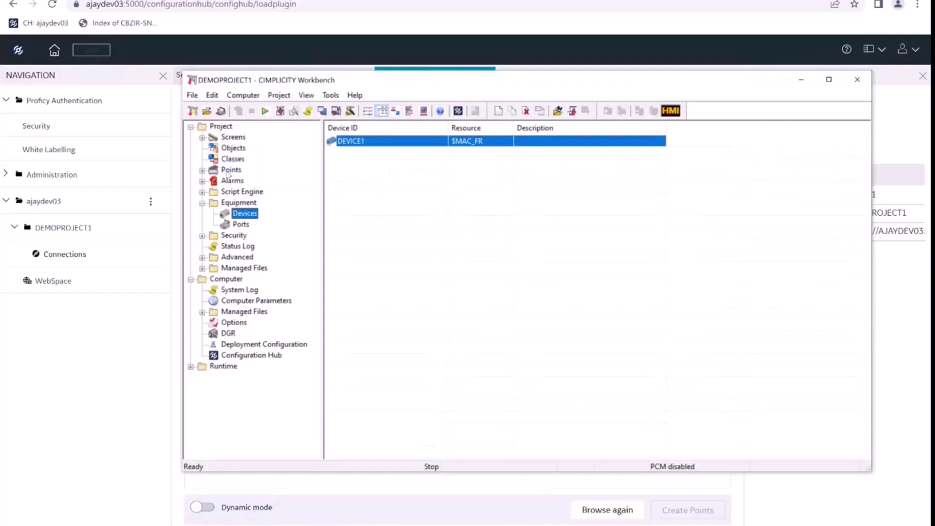
Open the project's Points, expand Demo > Static, and select VariableWithGuidNodeId.
{"action": "left_click", "coordinate": [227, 170]}
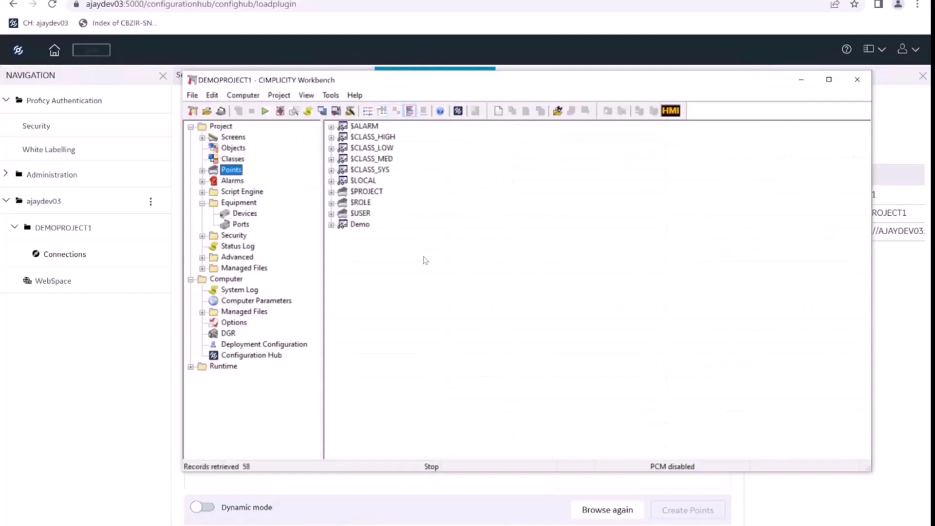
{"action": "left_click", "coordinate": [331, 225]}
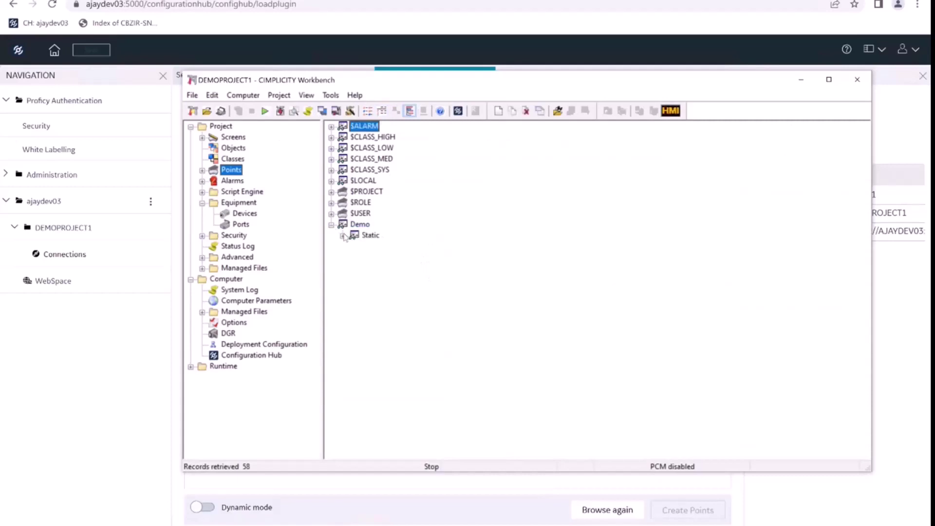
{"action": "left_click", "coordinate": [343, 236]}
{"action": "left_click", "coordinate": [388, 249]}
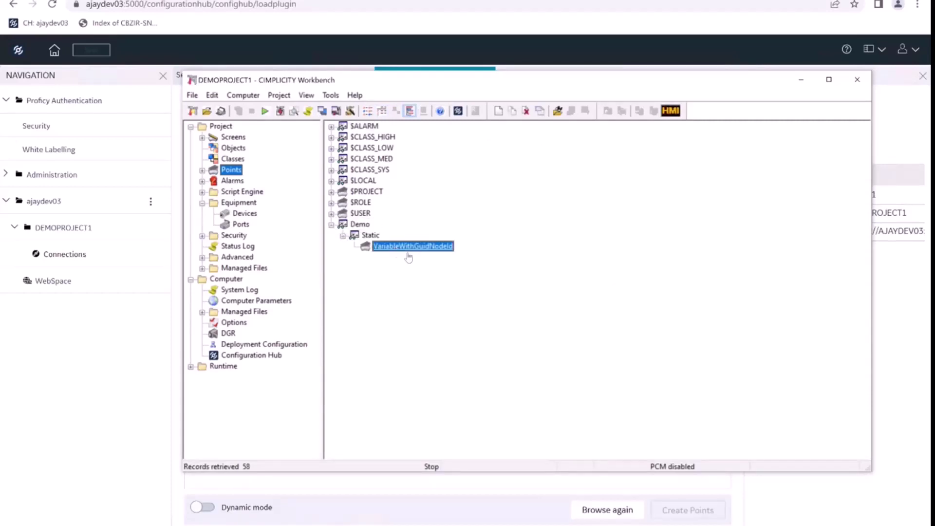